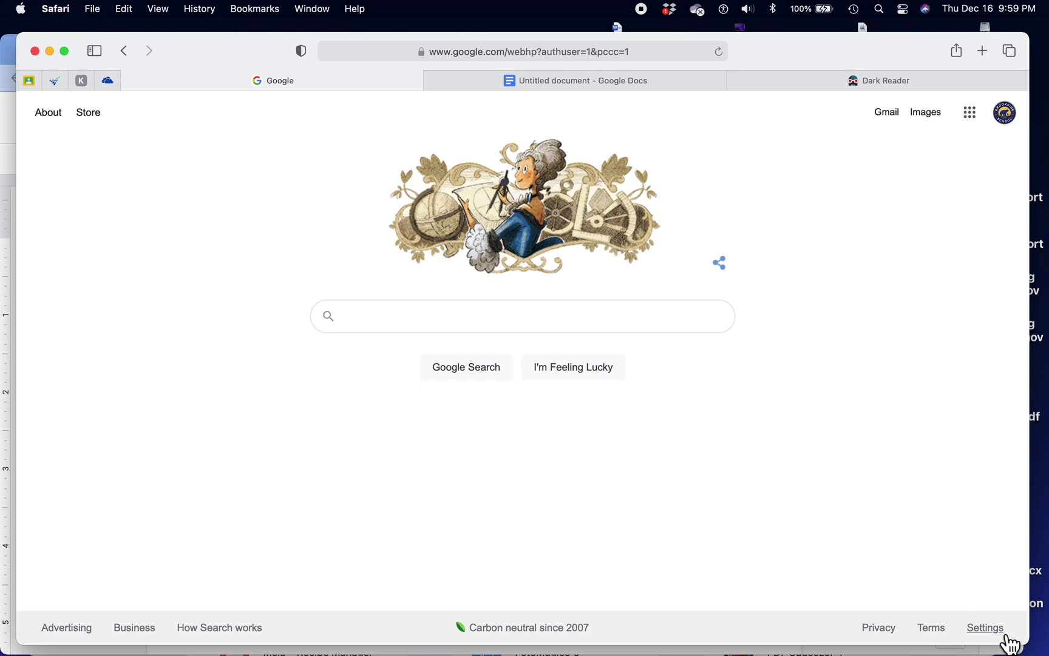
Step: Turn on Google's dark theme from the homepage Settings menu
click(1009, 642)
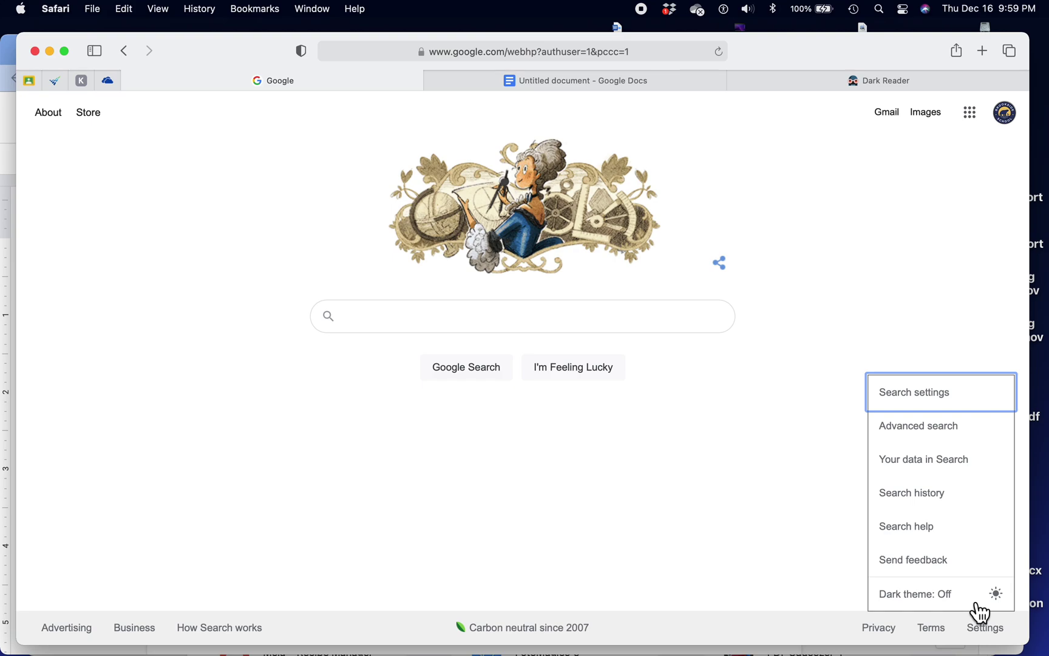
click(968, 594)
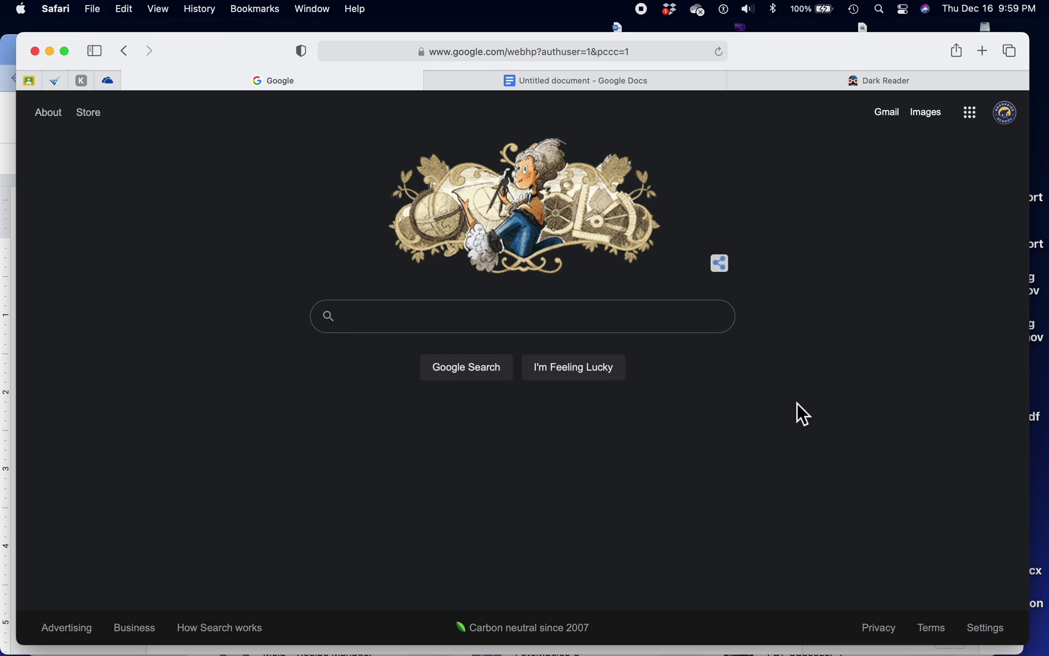
click(669, 84)
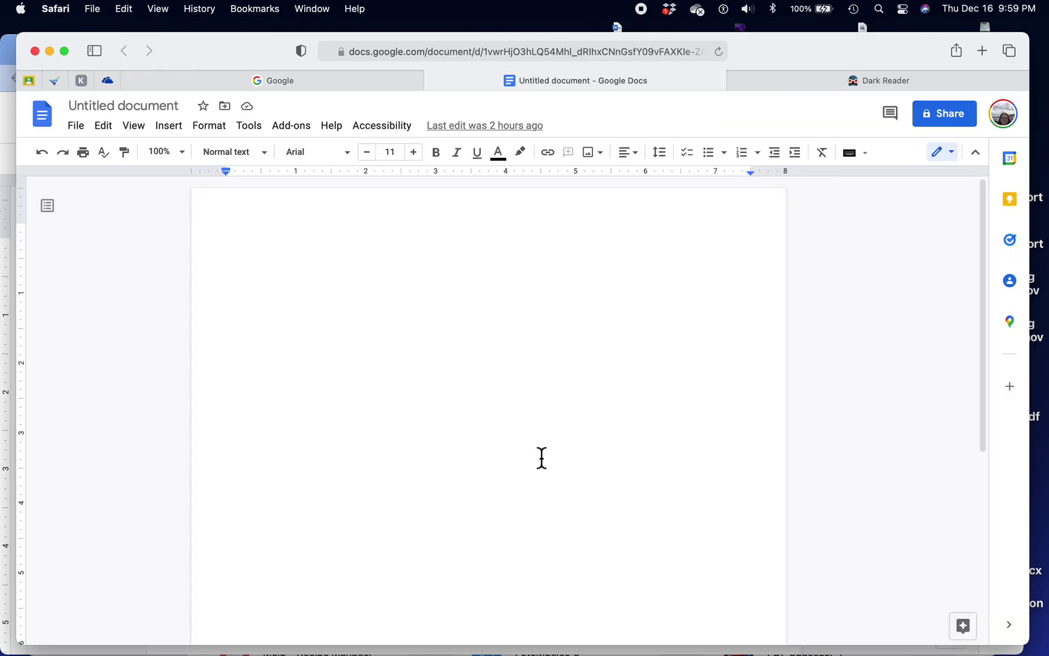
click(325, 82)
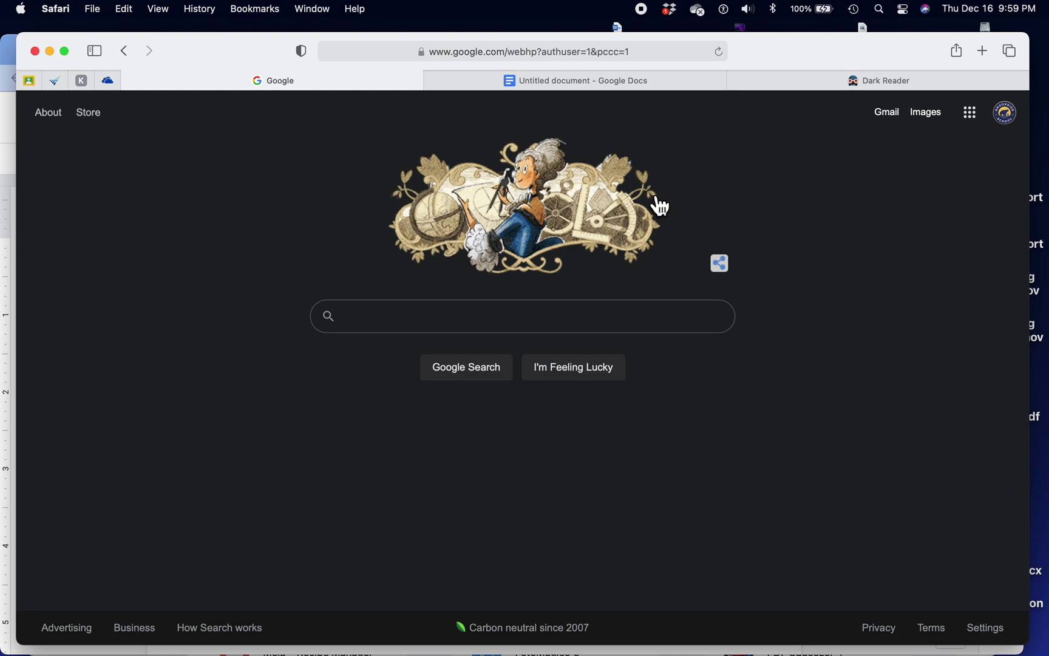
Step: Switch to the Dark Reader website tab showing its browser download links
click(819, 84)
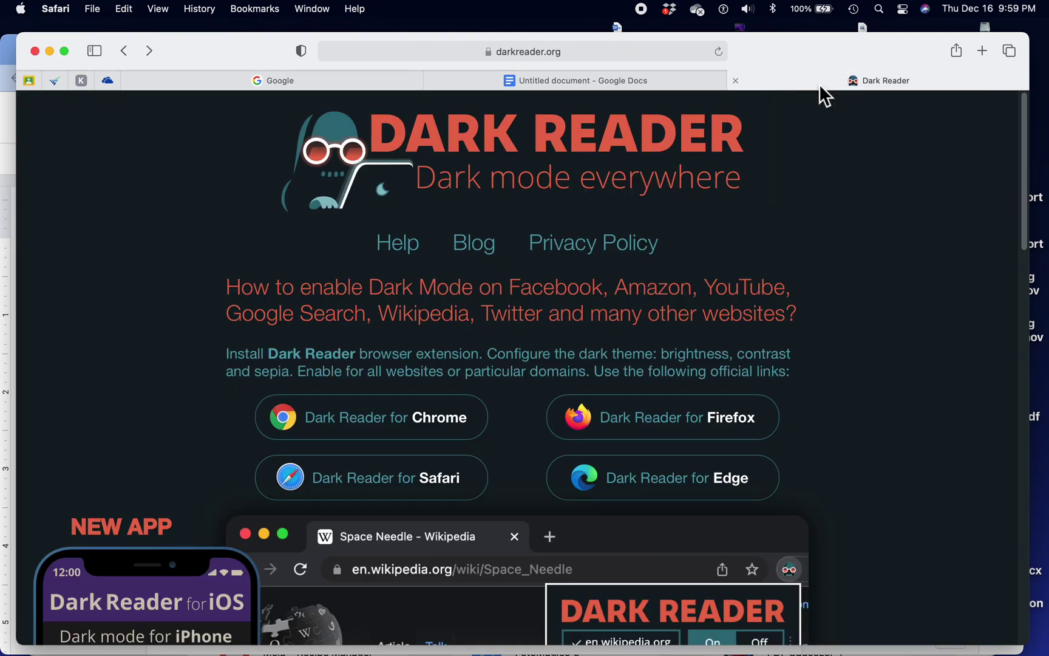
scroll(790, 361, down, 2)
scroll(790, 361, down, 5)
scroll(789, 361, down, 8)
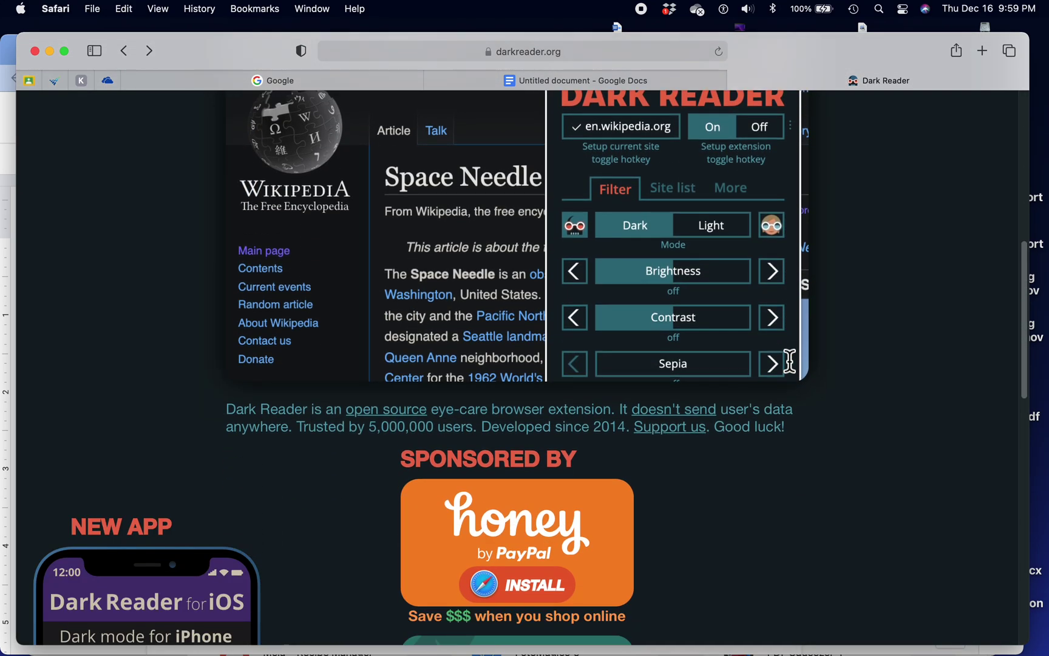
scroll(788, 362, down, 5)
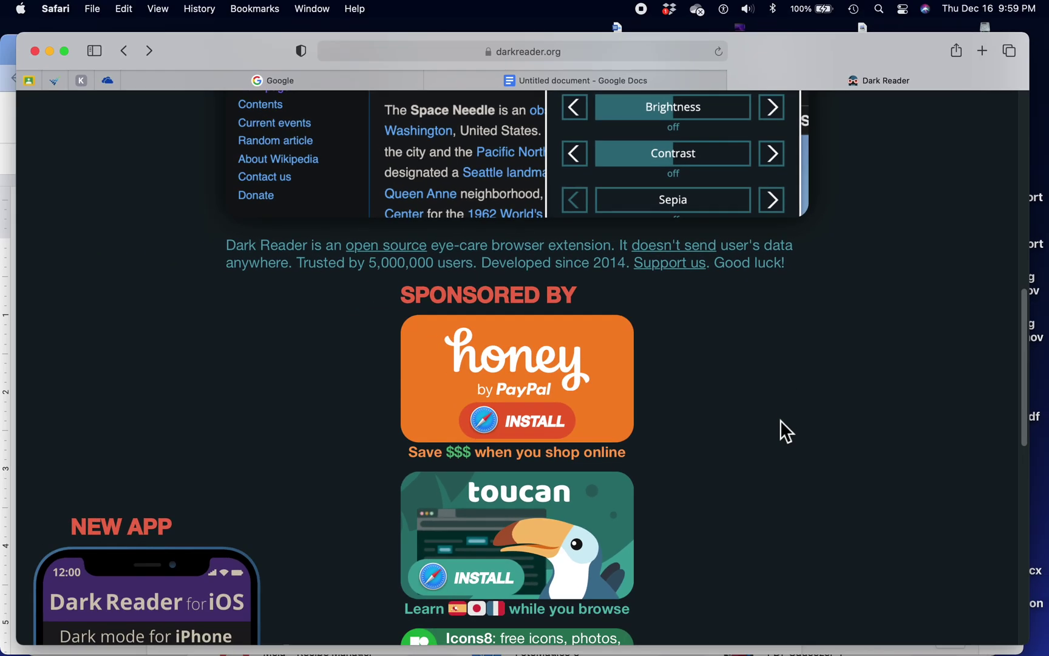
scroll(777, 419, up, 2)
scroll(778, 418, up, 5)
scroll(777, 418, up, 5)
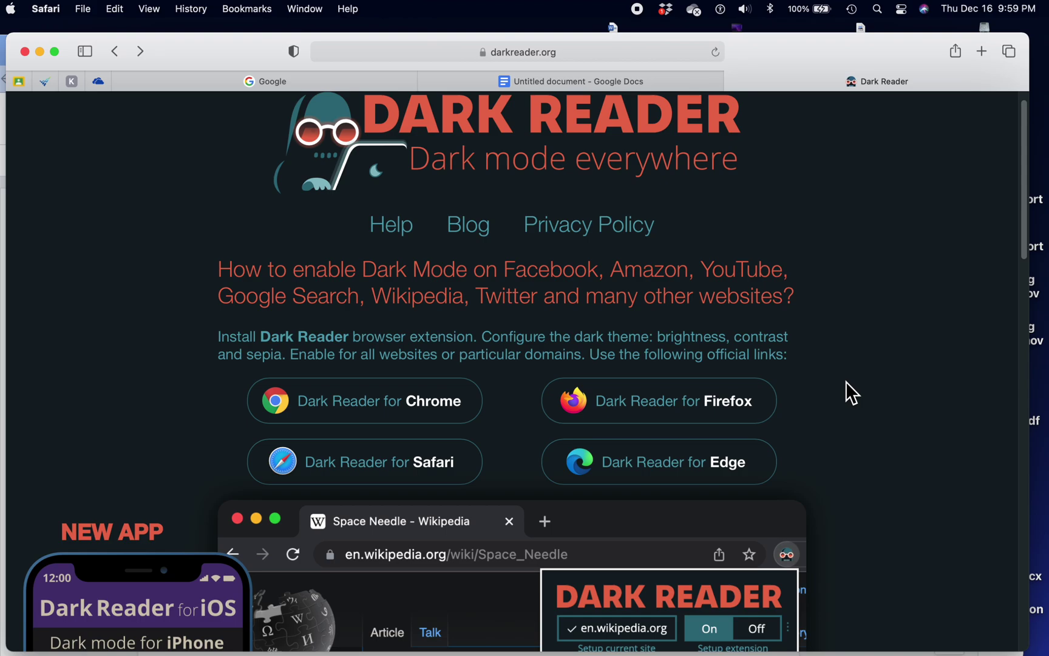
scroll(846, 382, down, 2)
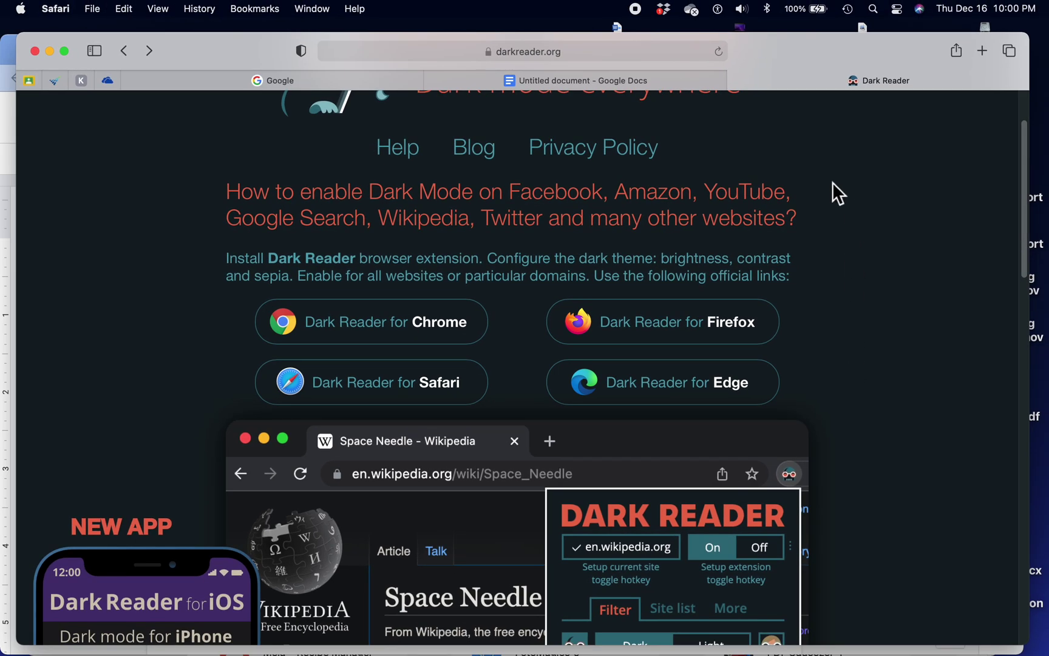
scroll(824, 179, up, 3)
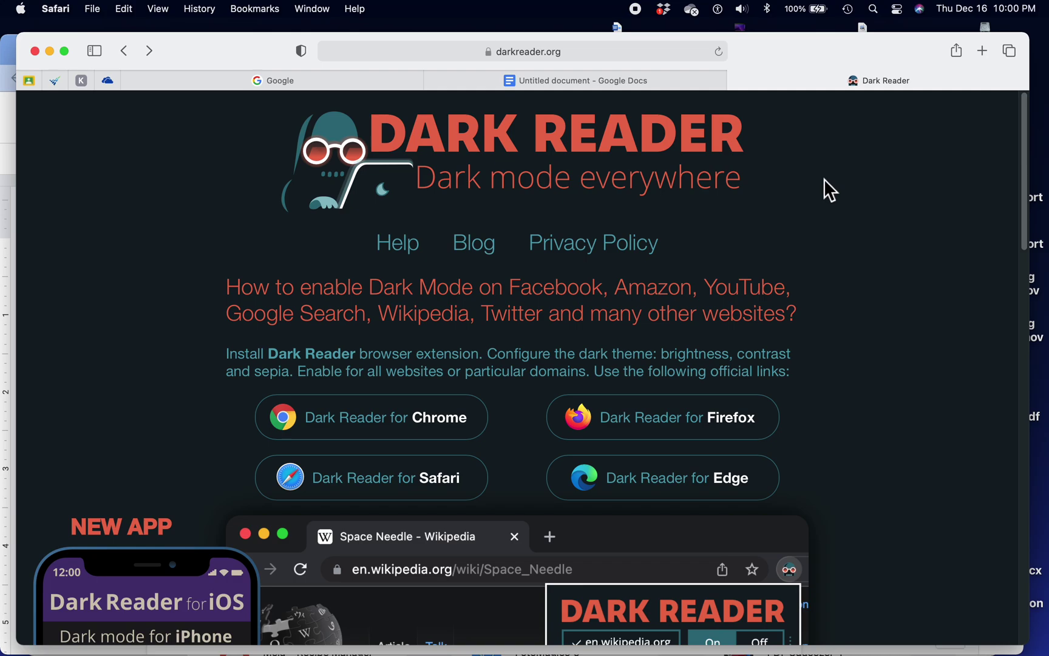
Step: Switch to Chrome and bring up its Google homepage tab
key(cmd+Tab)
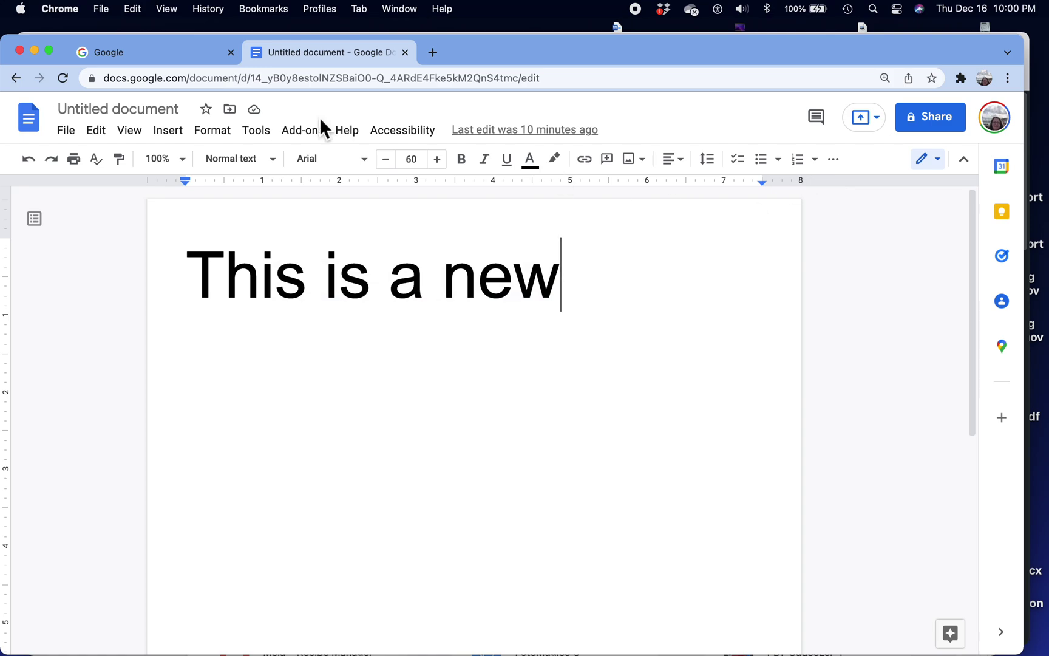
click(179, 51)
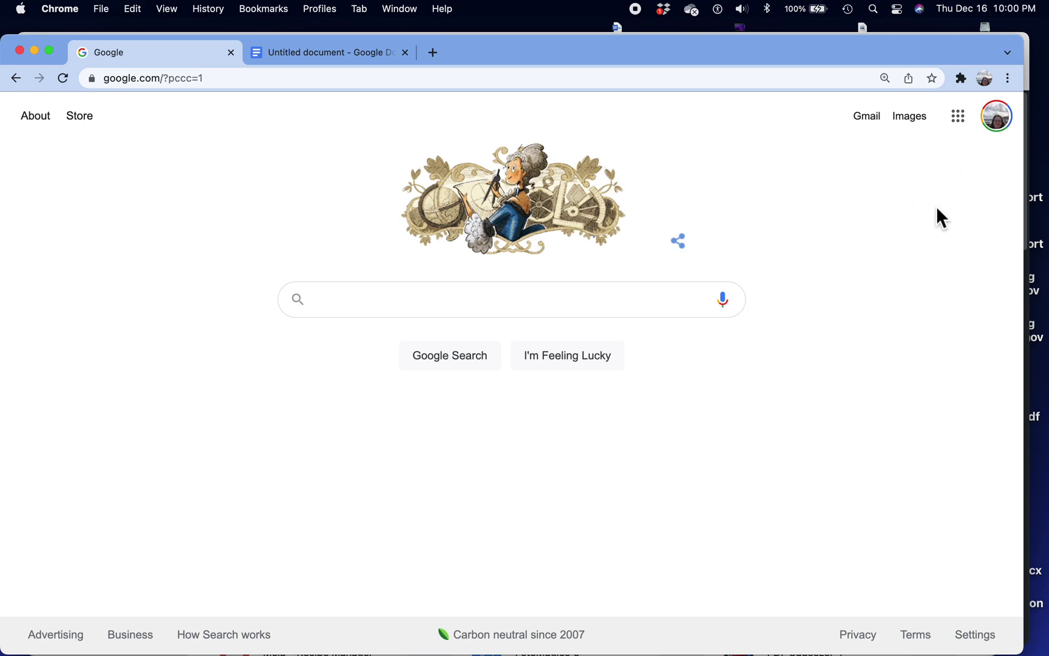
Step: Switch Dark Reader to On from the Extensions list, darkening the Google homepage
click(963, 78)
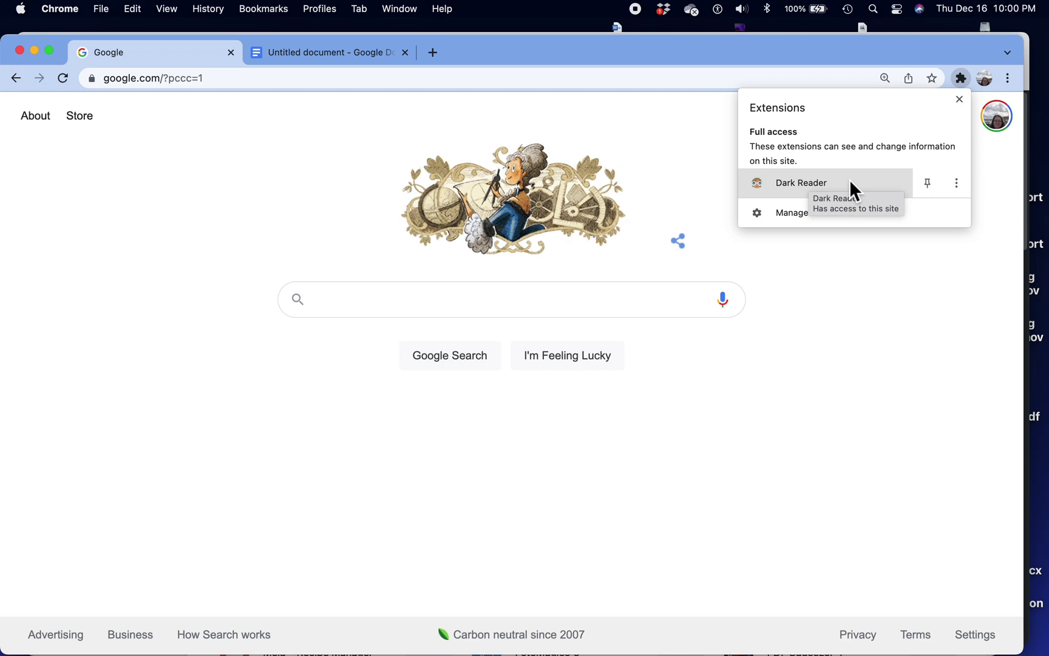
click(795, 183)
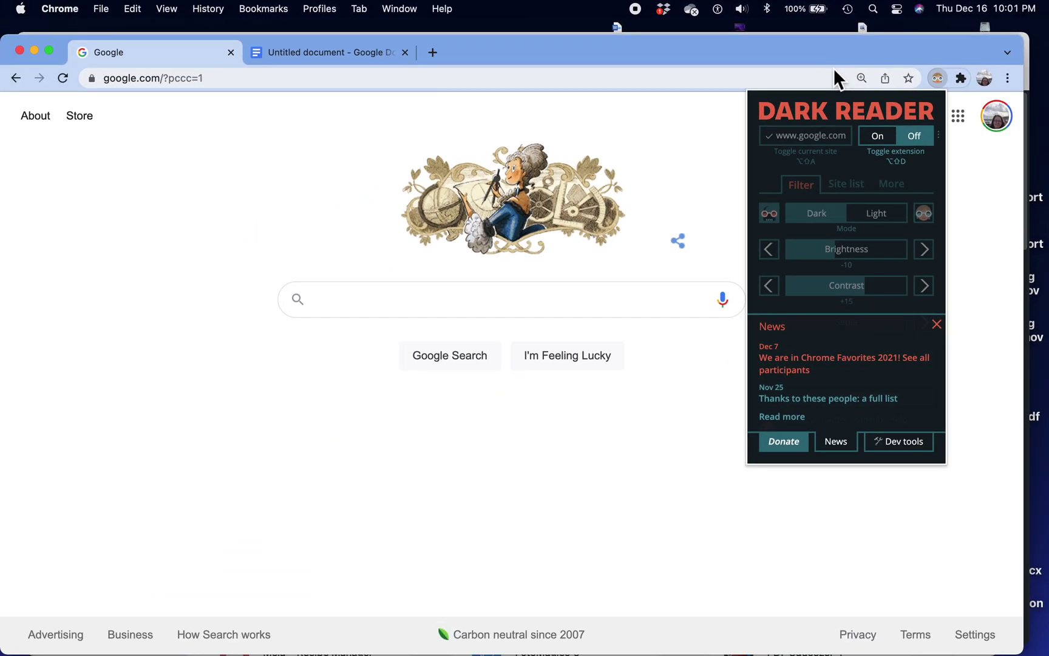
click(877, 136)
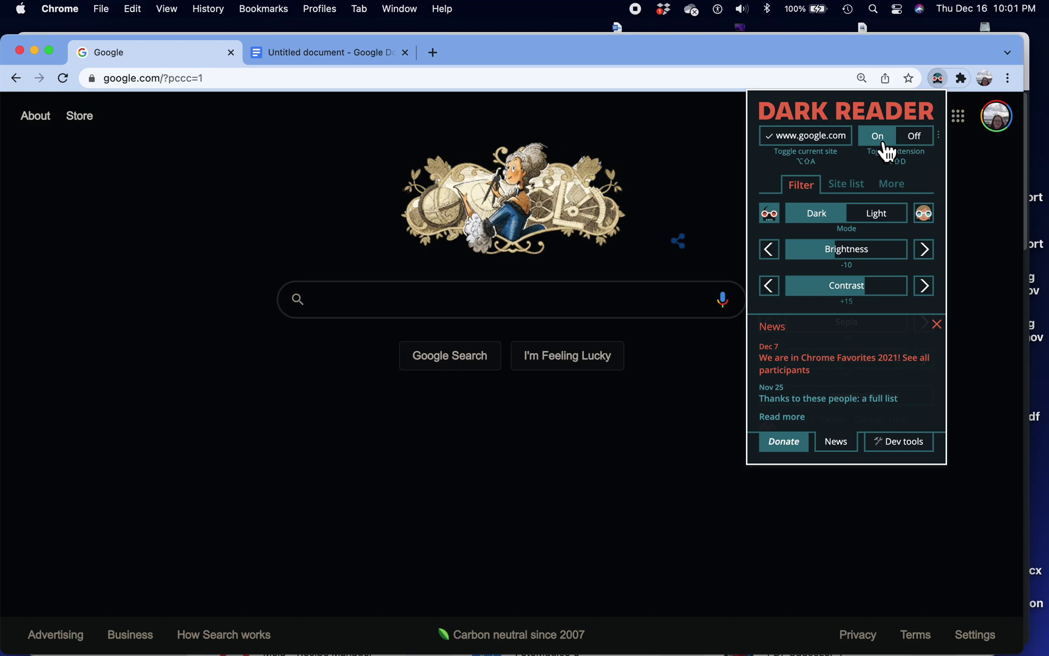
click(678, 125)
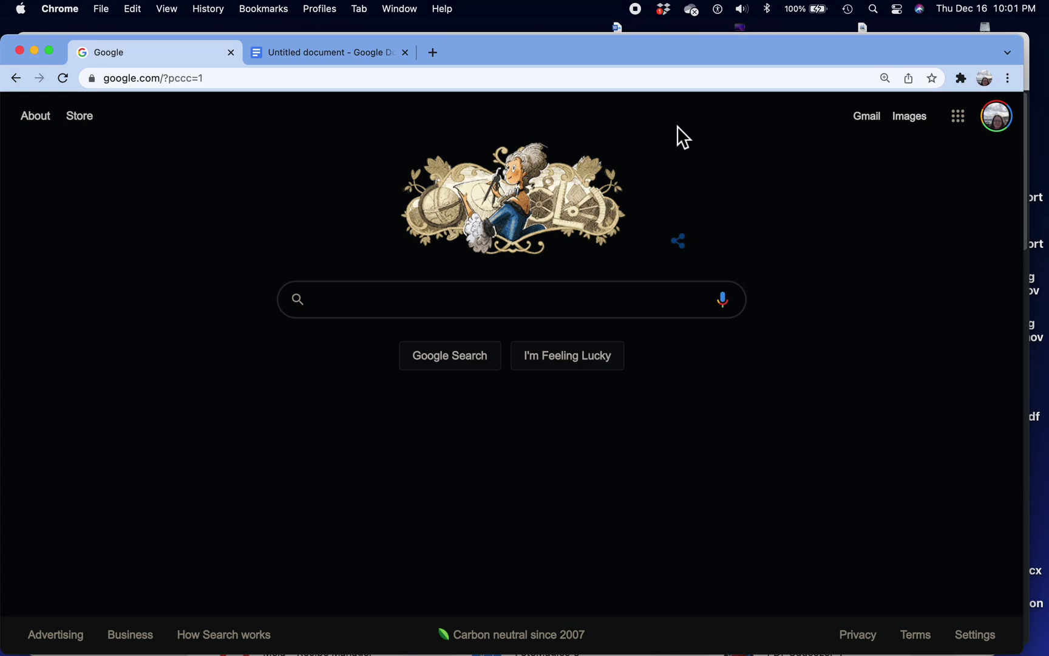
Step: Switch to the Untitled document tab showing the dark Google Docs page
click(310, 56)
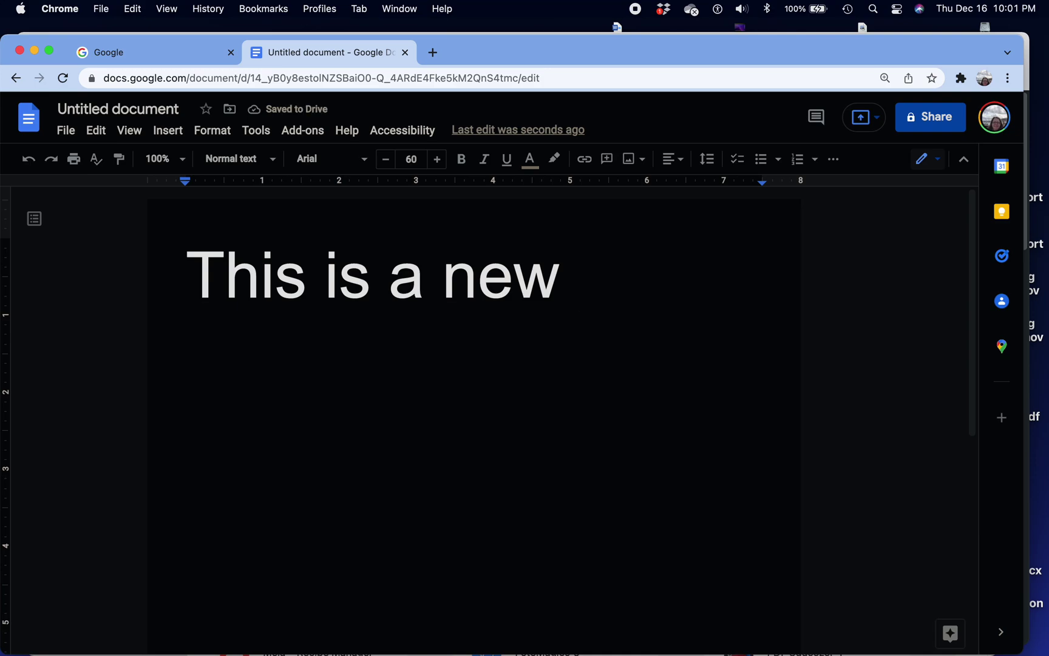
text(docu)
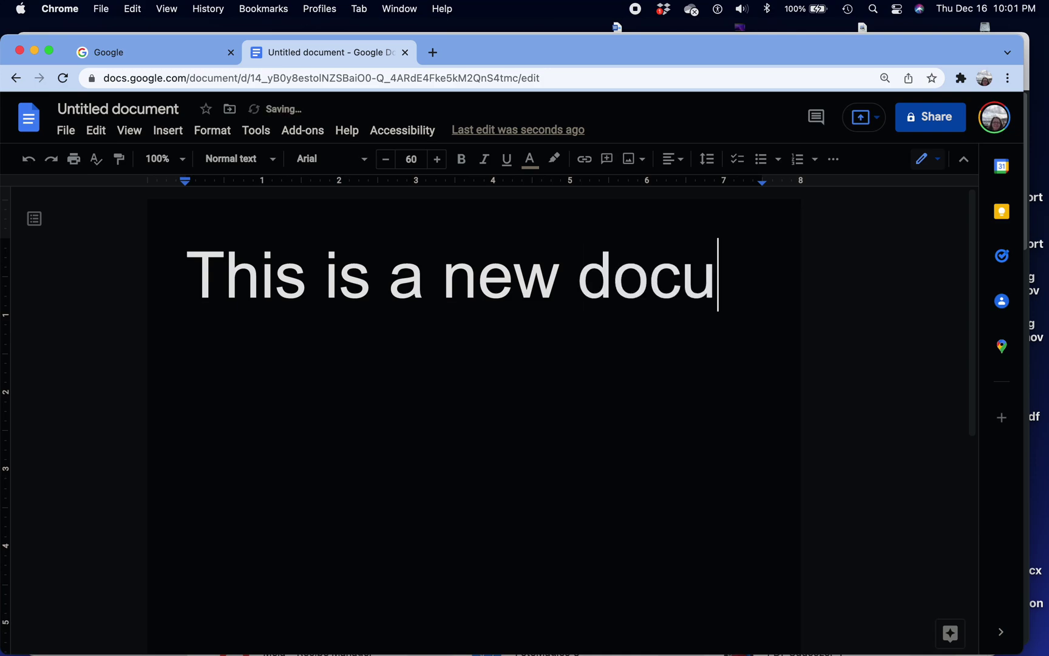
text(ment)
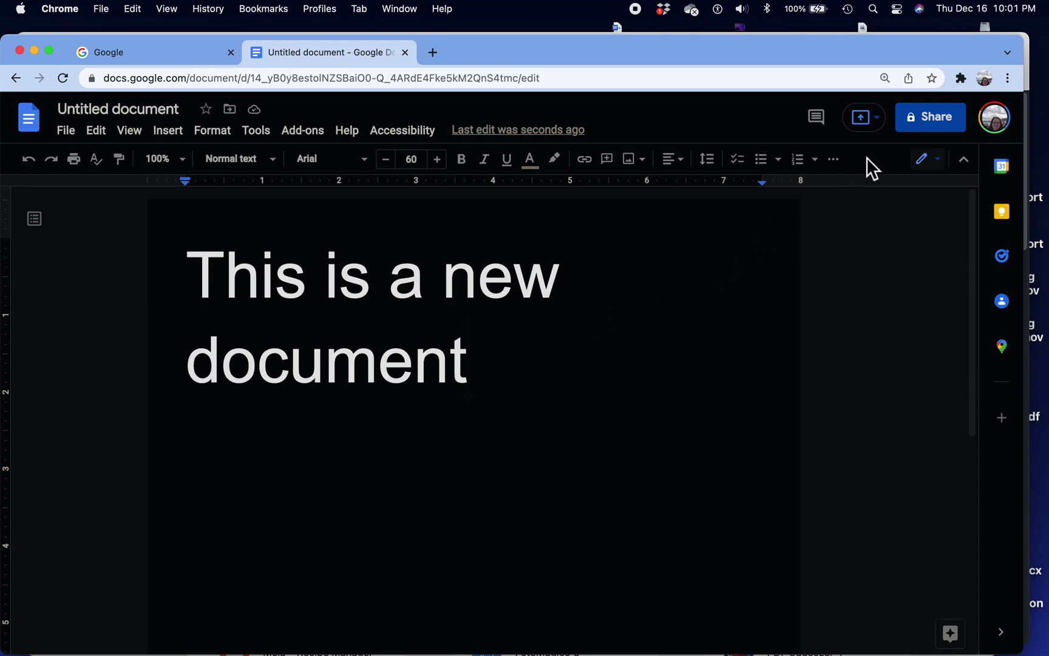
Step: Show Dark Reader's controls and toggle it off then on with Option+Shift+D, leaving the doc dark
click(961, 77)
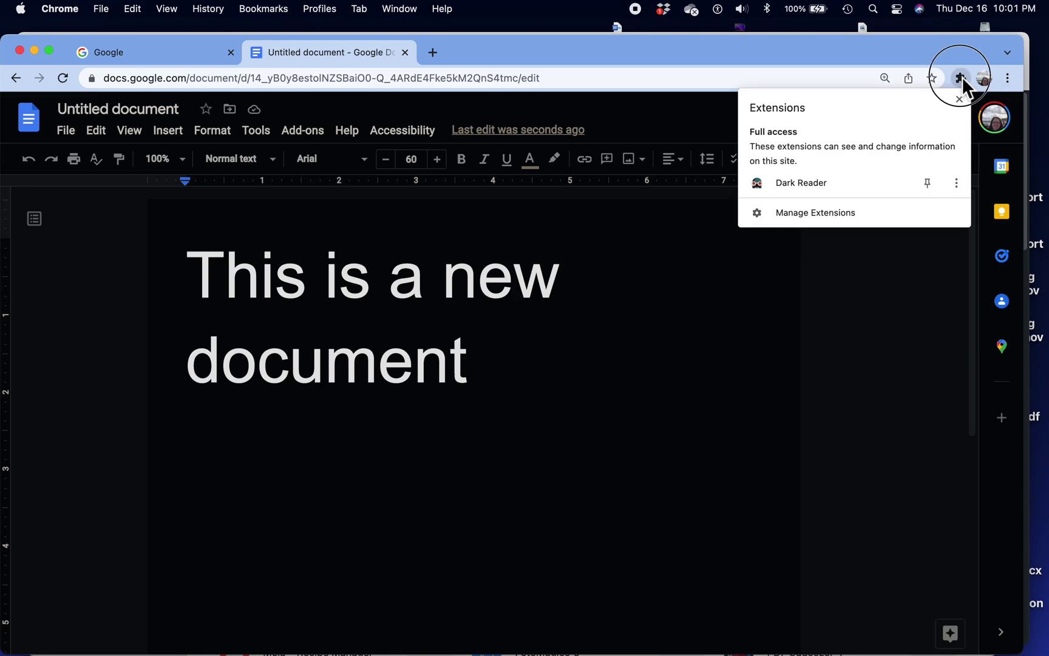
click(825, 183)
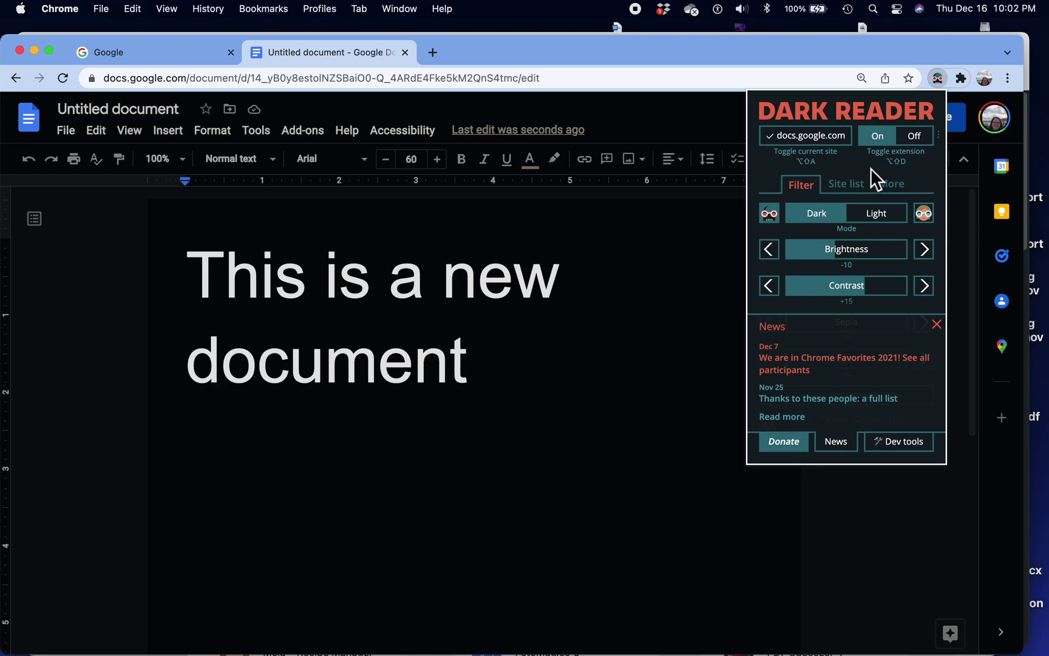
key(alt+shift+d)
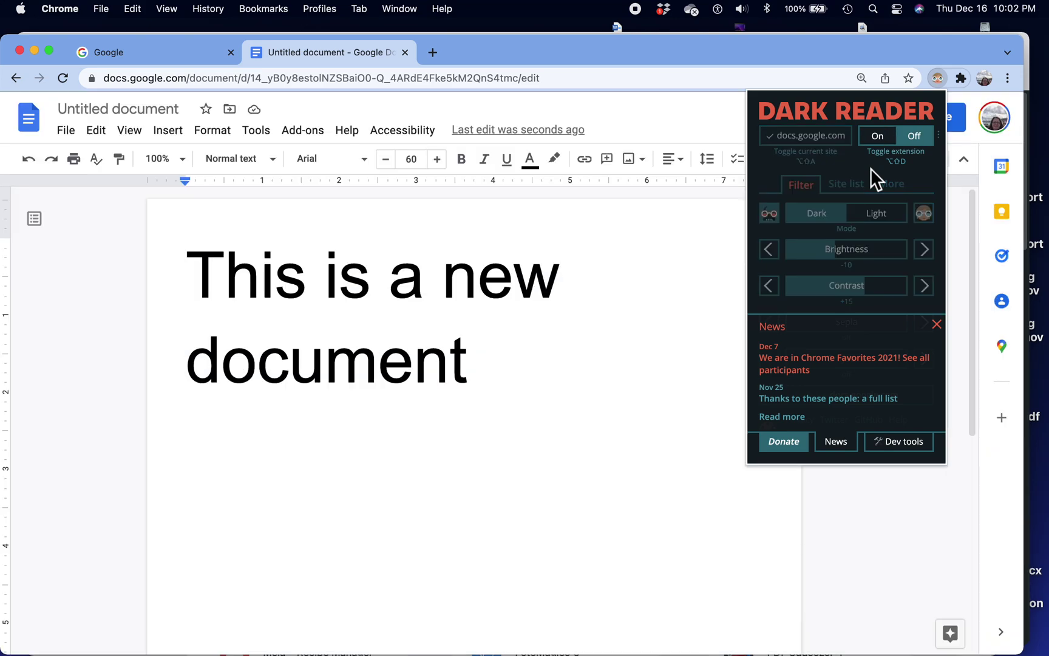
key(alt+shift+d)
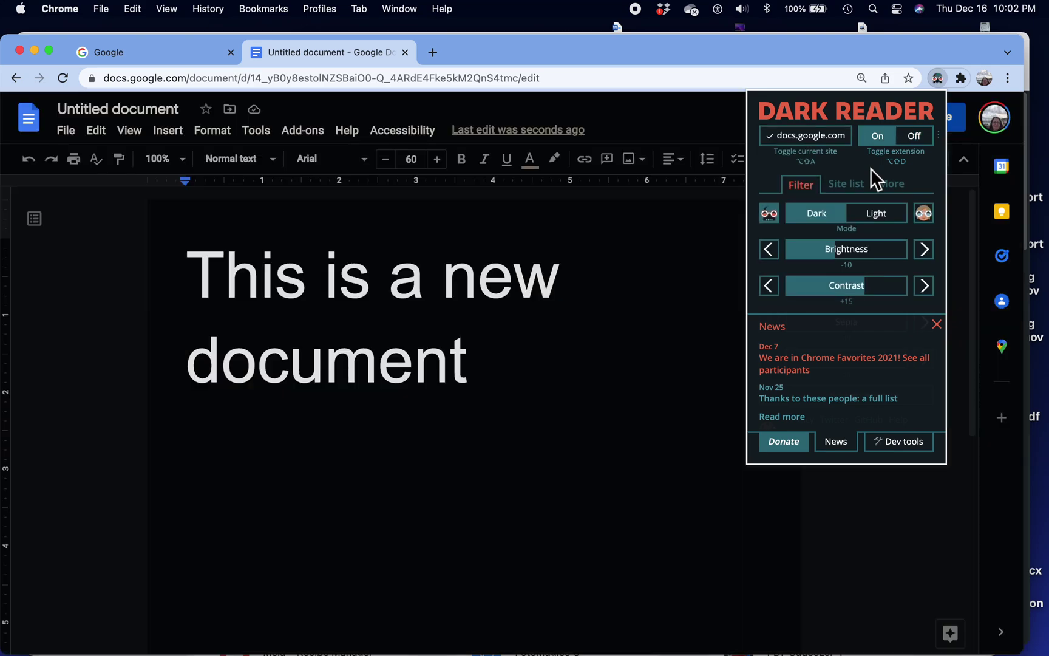